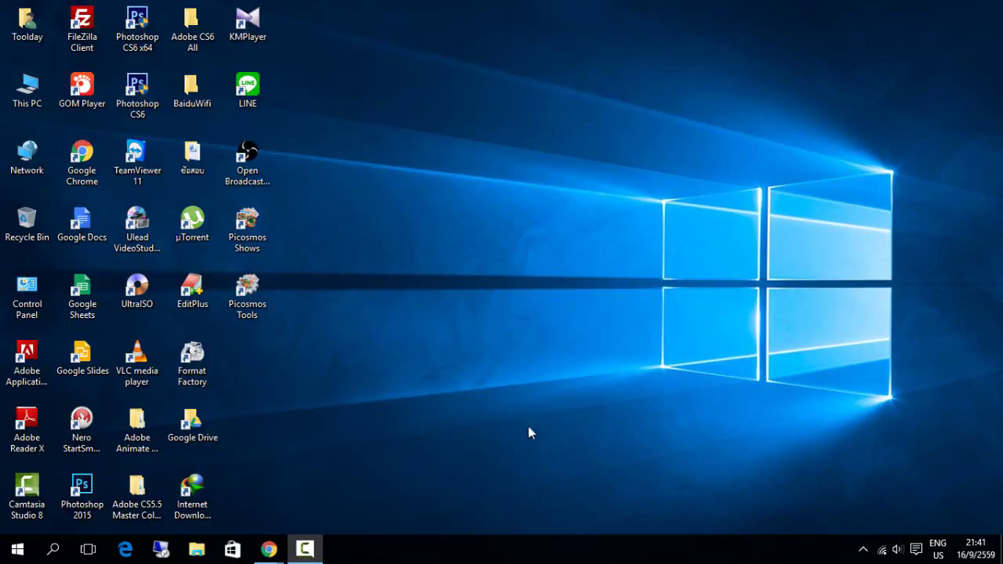
- Switch to the Chrome window with the Google account chooser and close the search tab about the benefits of Google Classroom
mouse_move(268, 550)
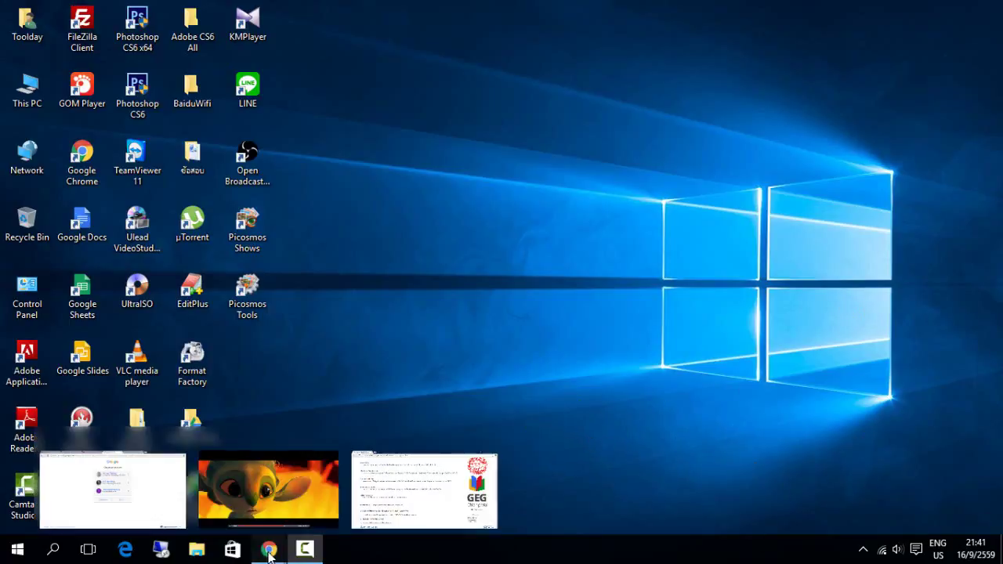
click(132, 494)
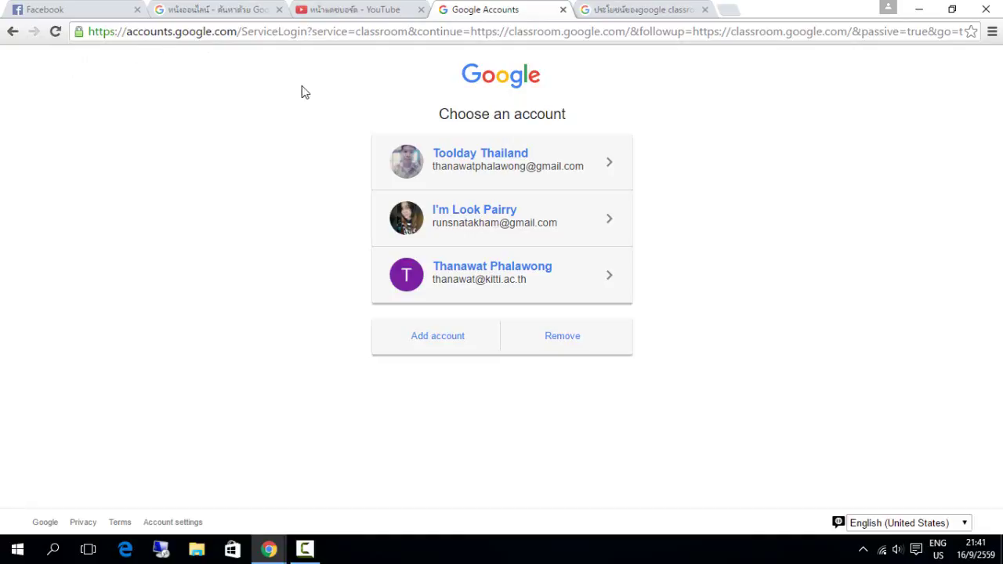
click(627, 8)
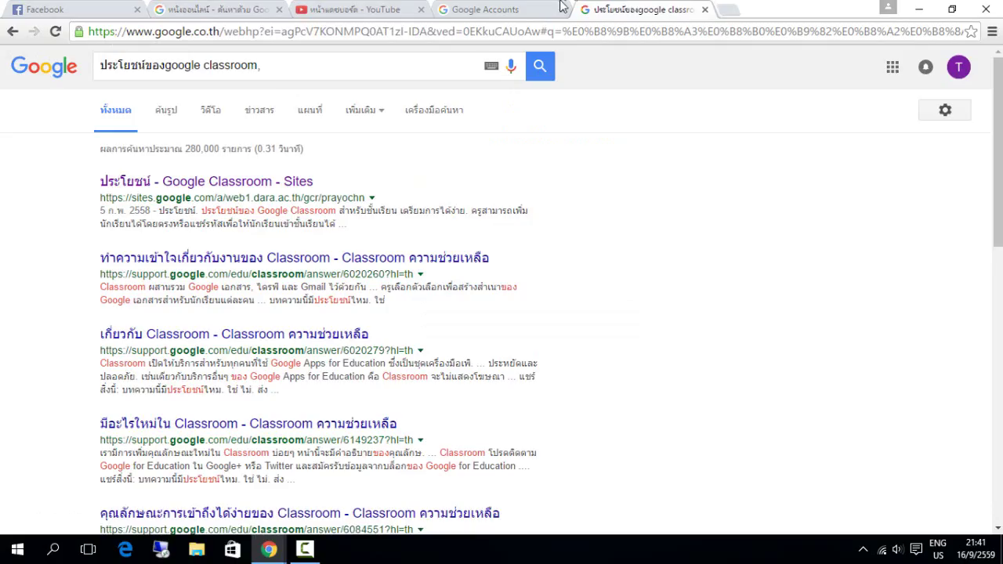
click(705, 10)
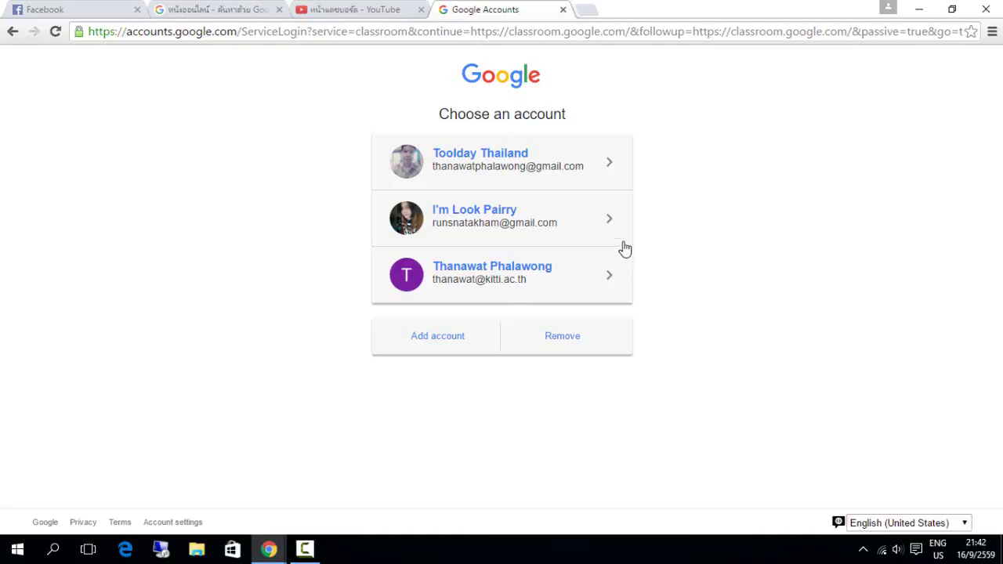
- Sign in to Google Classroom with the kitti.ac.th account using its saved password, and check the signed-in account's details
click(478, 270)
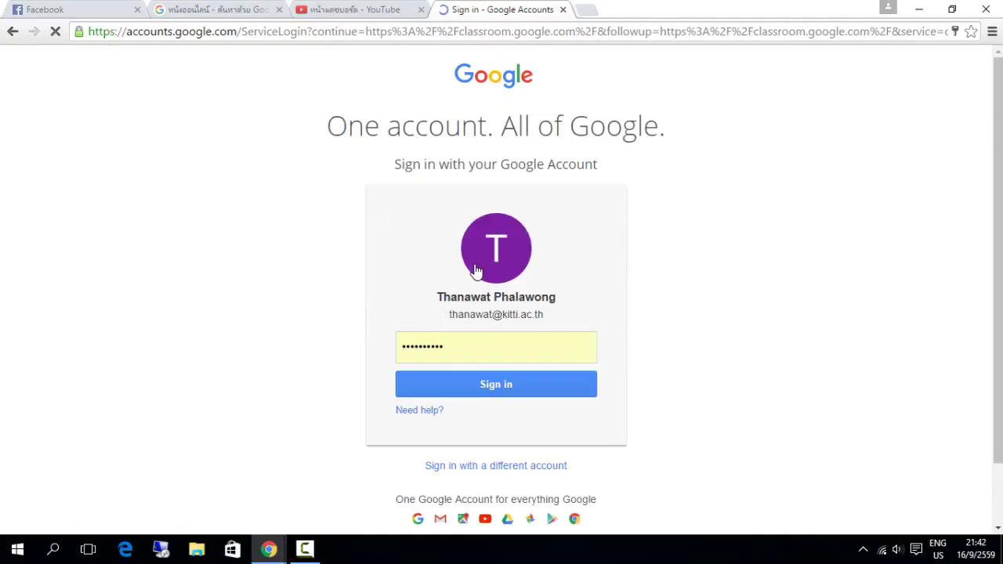
click(469, 391)
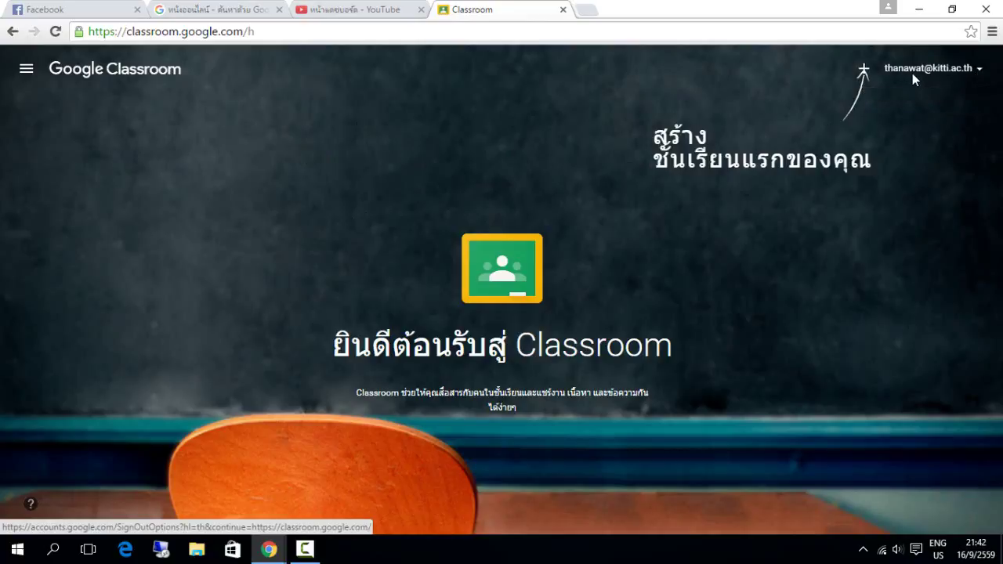
click(979, 72)
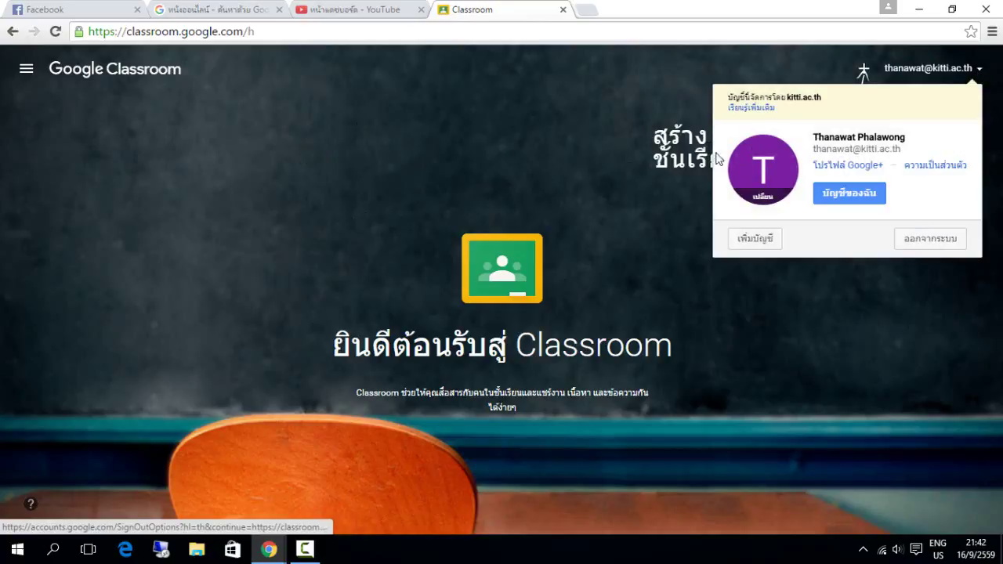
click(515, 105)
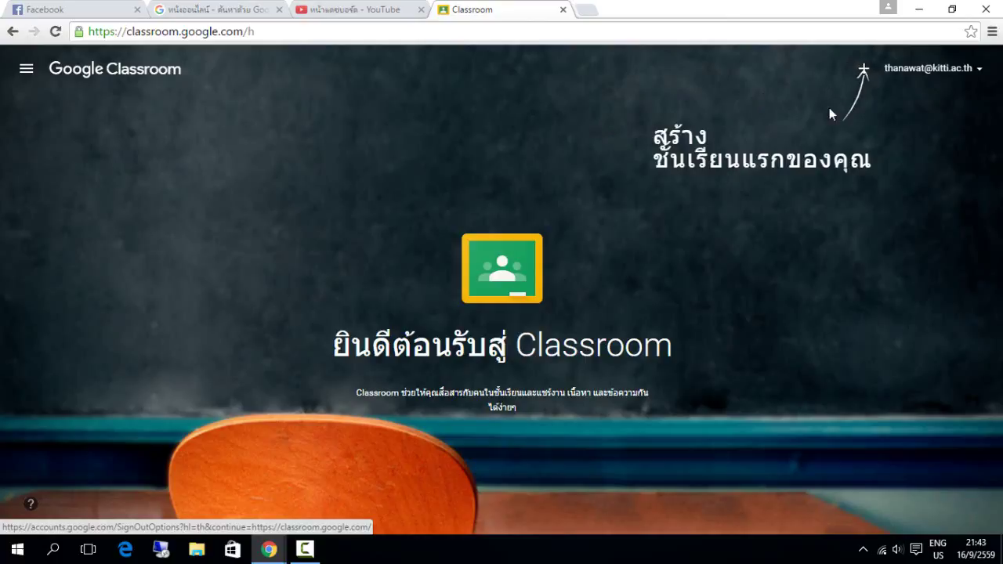
- Start creating a new class in Classroom and enter "class com2" as its name
click(864, 71)
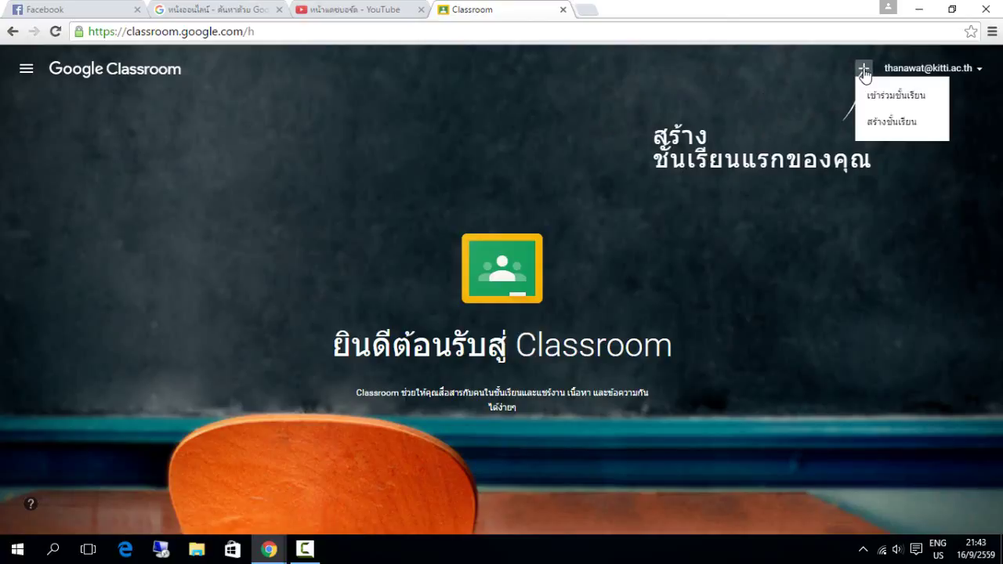
click(885, 126)
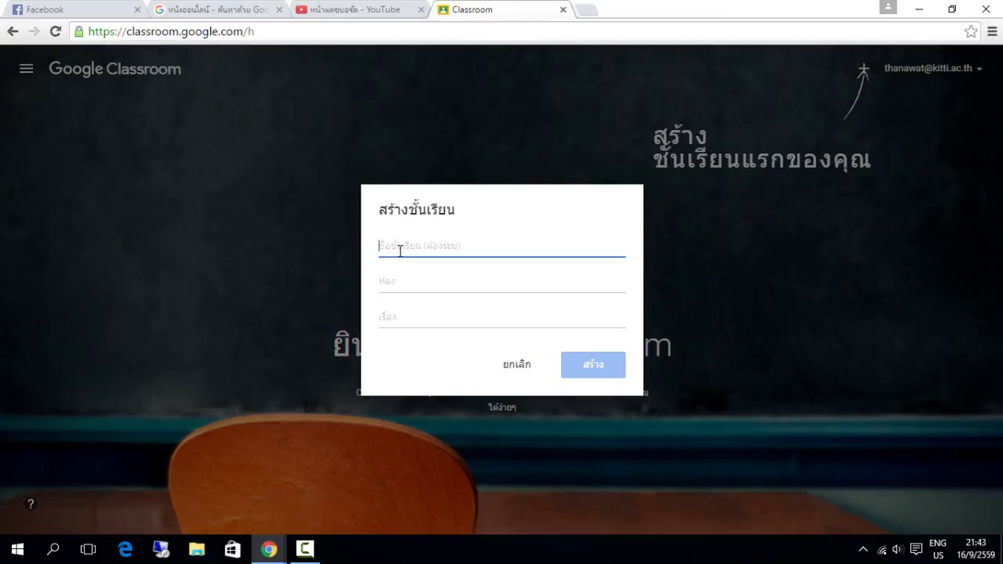
text(cla)
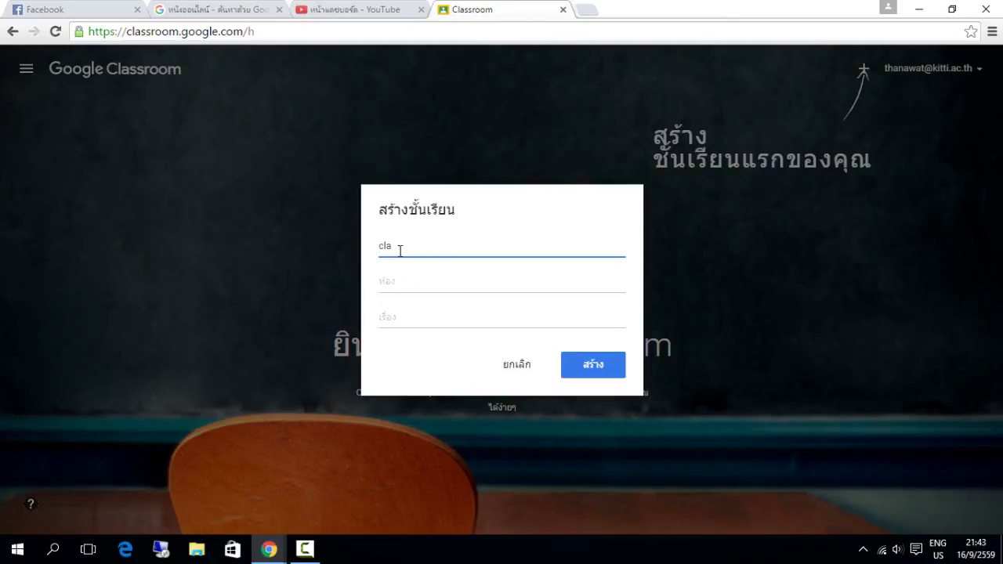
text(ss com2)
- Enter "computer" as the new class's section (ห้อง) and "การเขียนโปรแกรมjava" as its subject (เรื่อง)
click(421, 283)
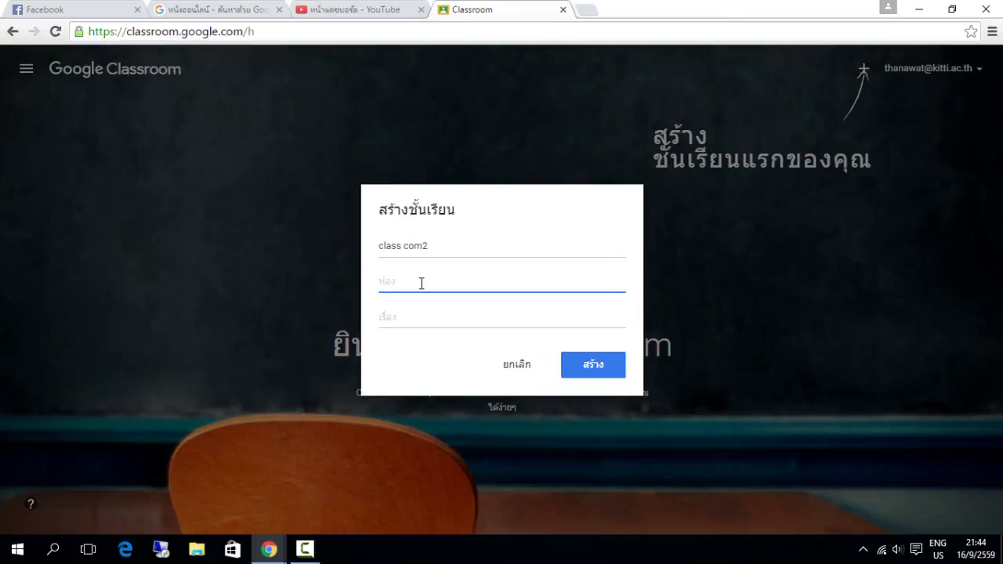
text(computer)
click(407, 316)
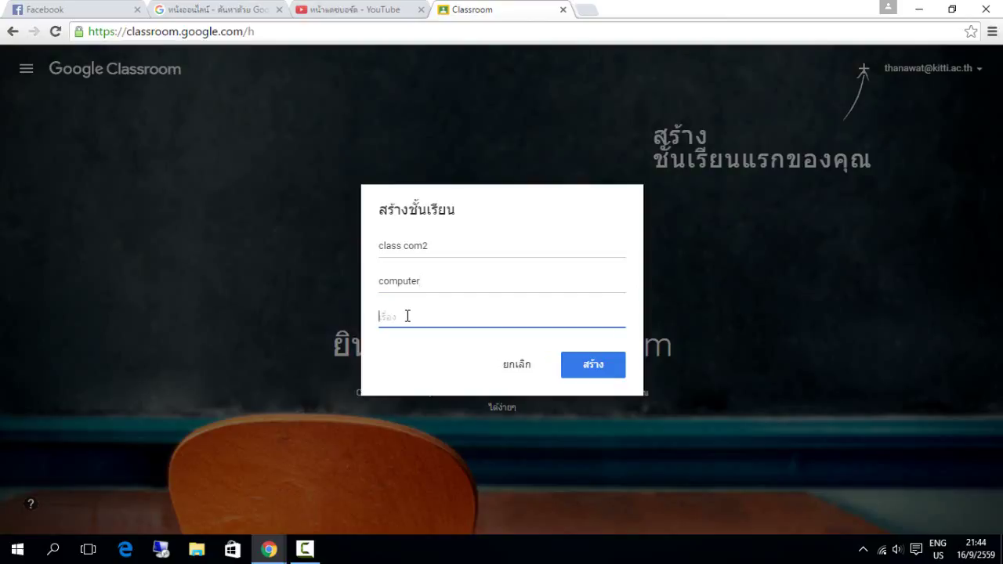
key(grave)
text(การเขียนโปรแกรม)
key(grave)
text(java)
- Review the name, section and subject entries of the new class
click(443, 249)
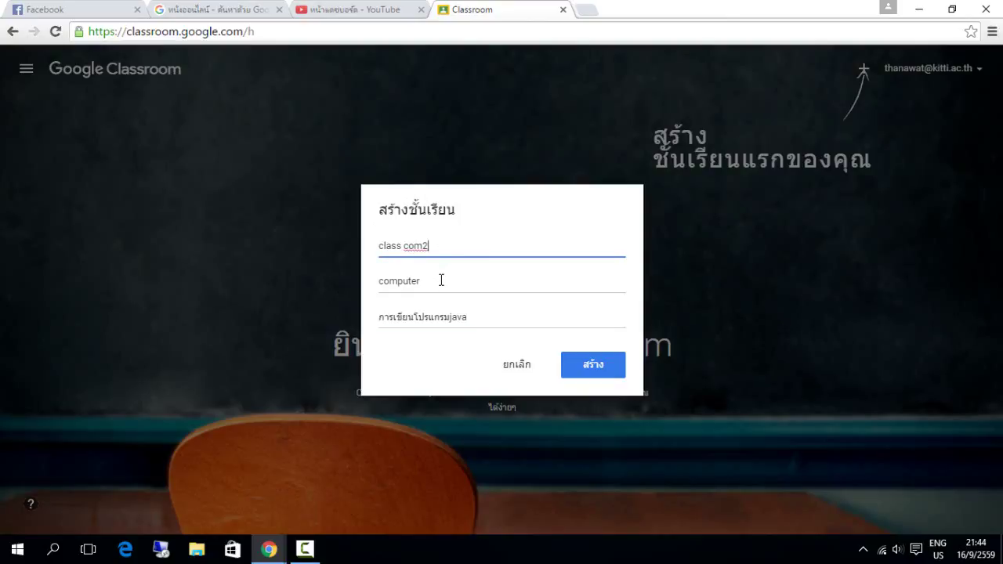
click(441, 280)
click(479, 316)
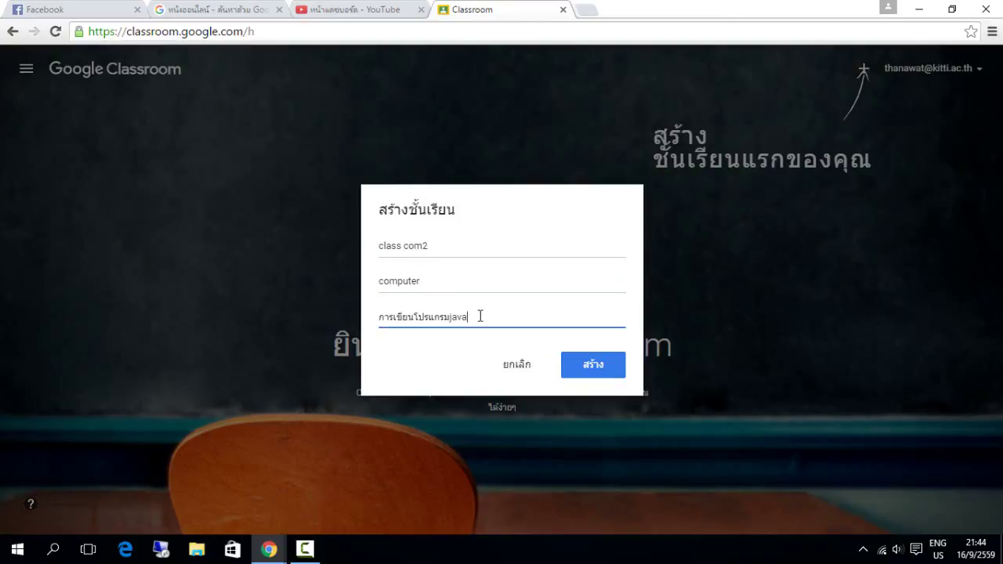
click(452, 245)
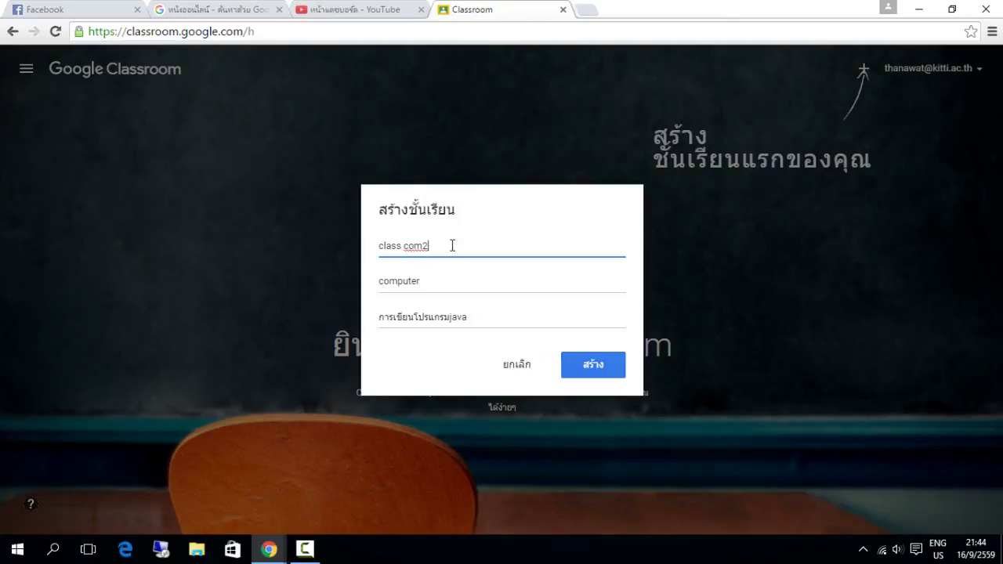
click(445, 279)
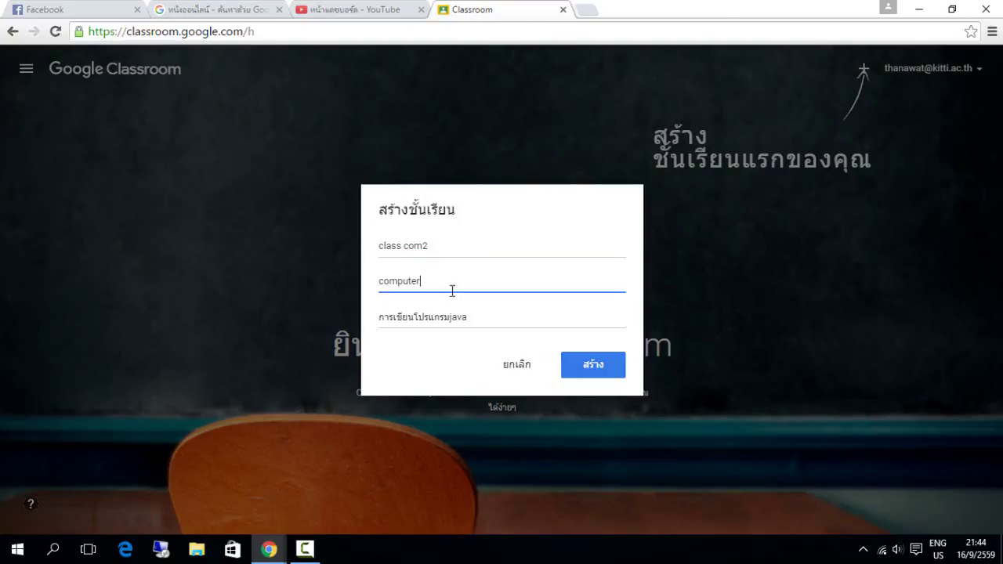
click(480, 320)
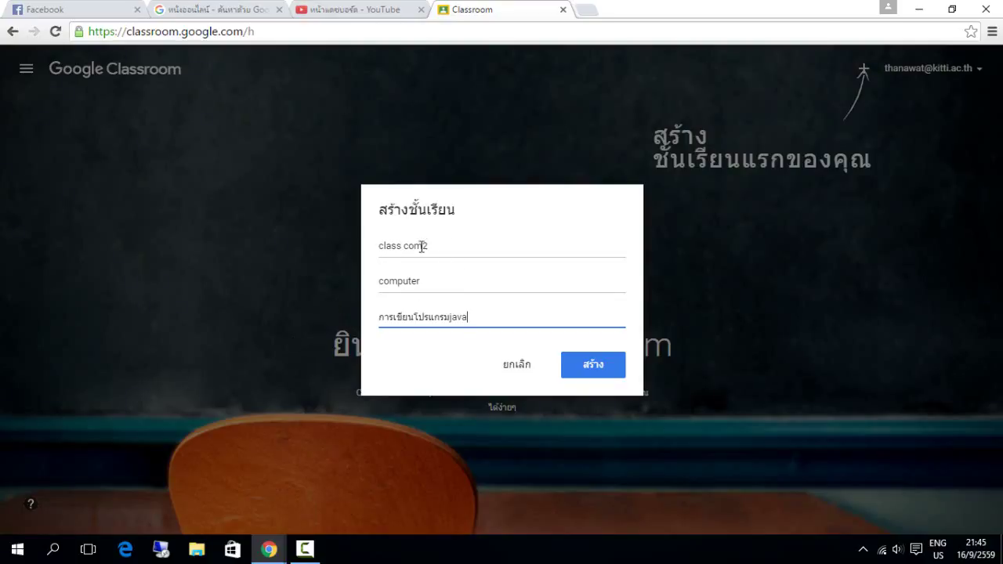
click(454, 245)
click(464, 276)
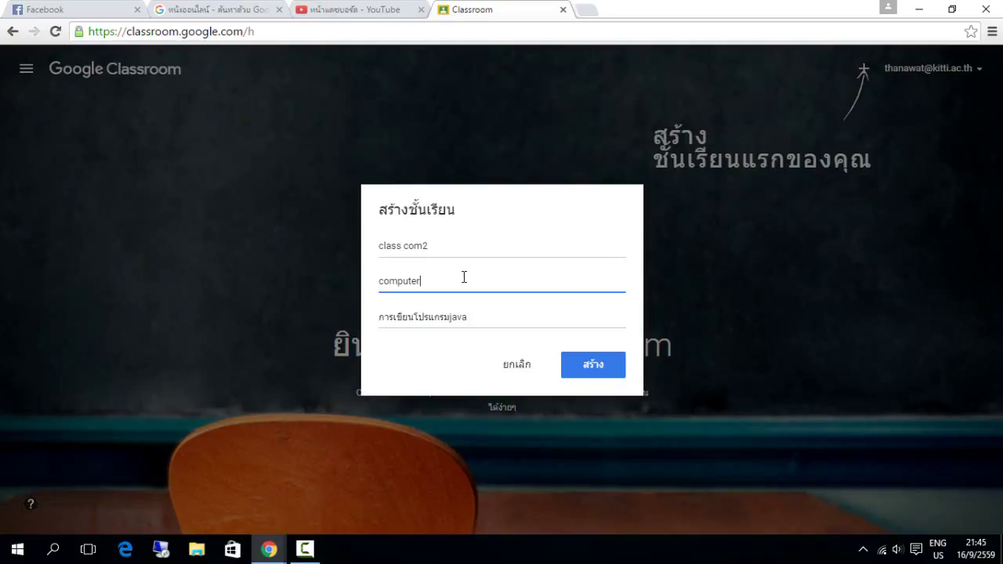
click(465, 317)
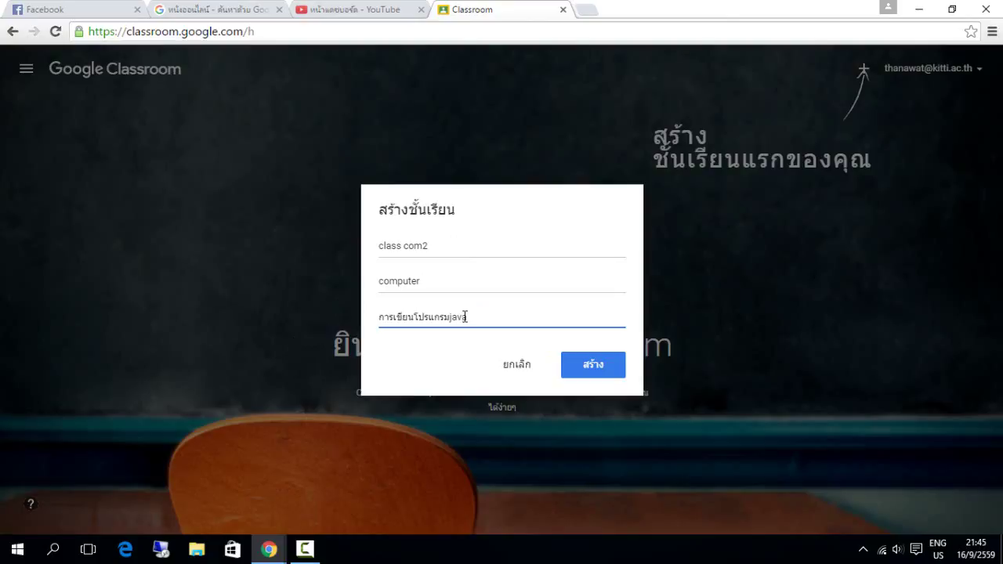
- Create the class with the entered details and look over its stream page
click(593, 367)
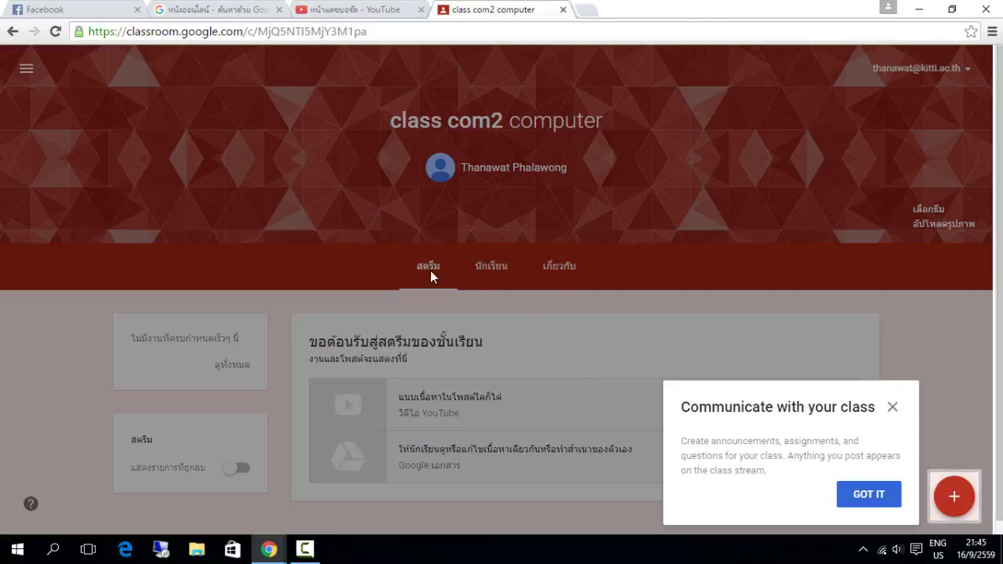
scroll(544, 262, down, 1)
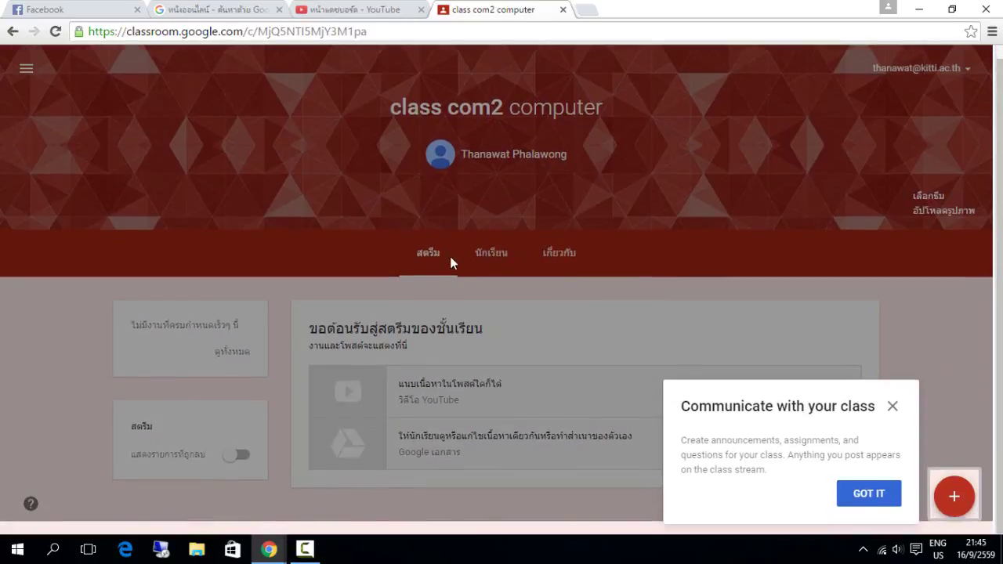